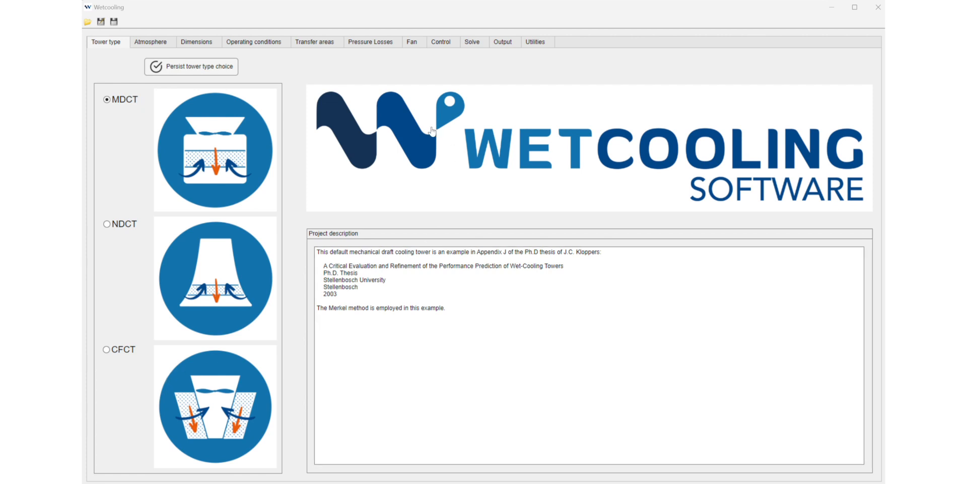
- Switch the air-side mass flow in the operating conditions to Specify and back to Calculate
left_click(411, 44)
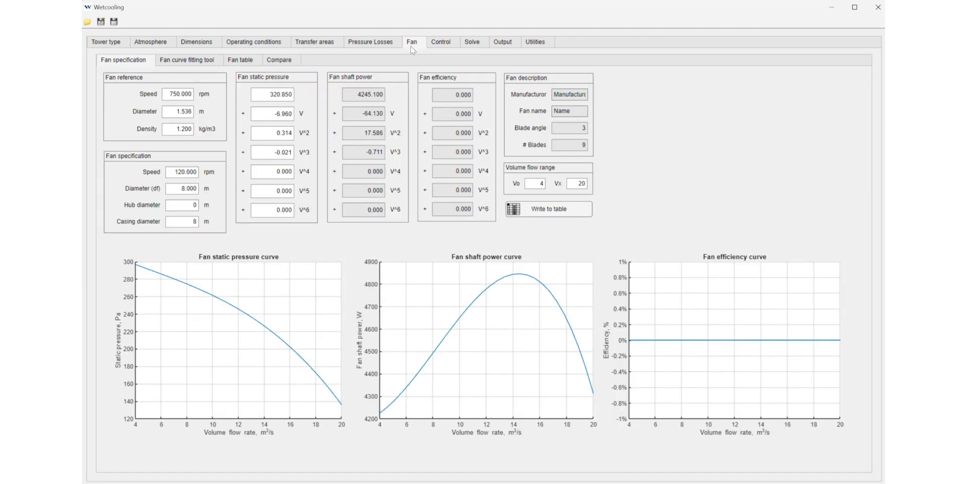
left_click(259, 45)
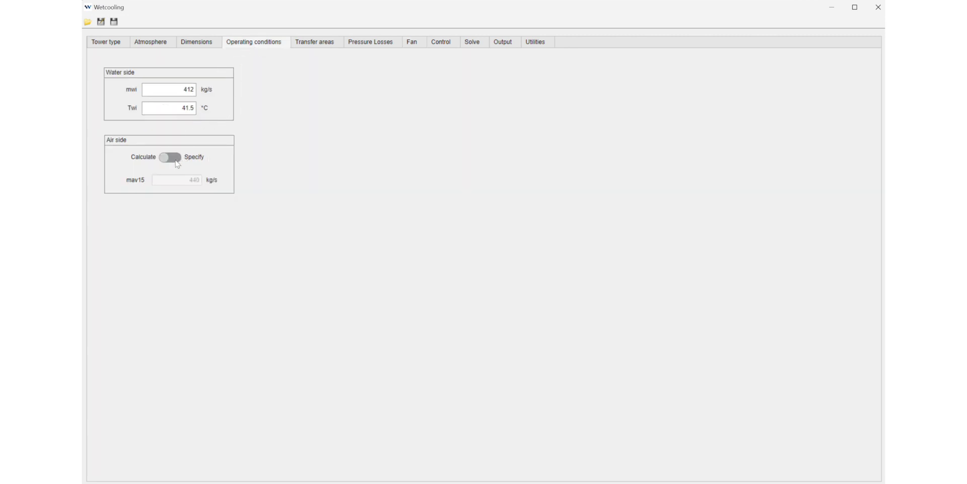
left_click(176, 159)
left_click(167, 160)
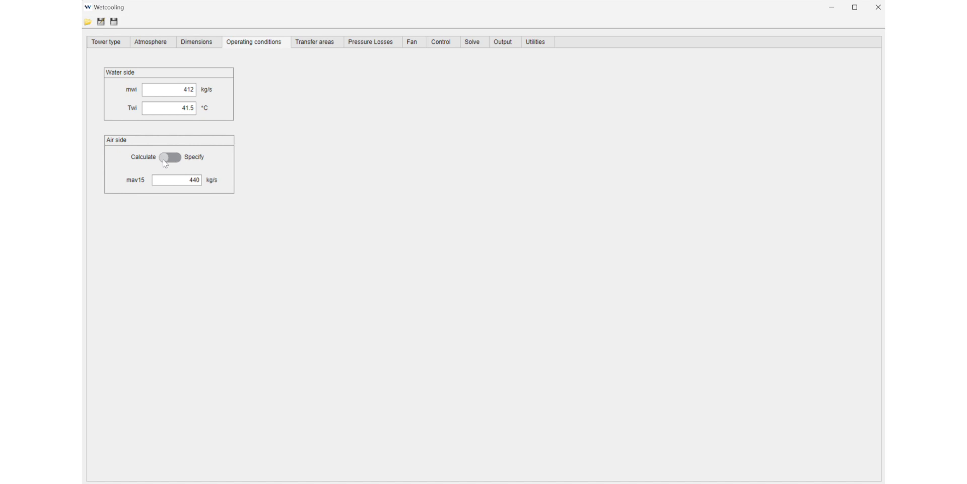
- Look through the fan curve fitting tool and the fan table, and return to the fan specification
left_click(412, 43)
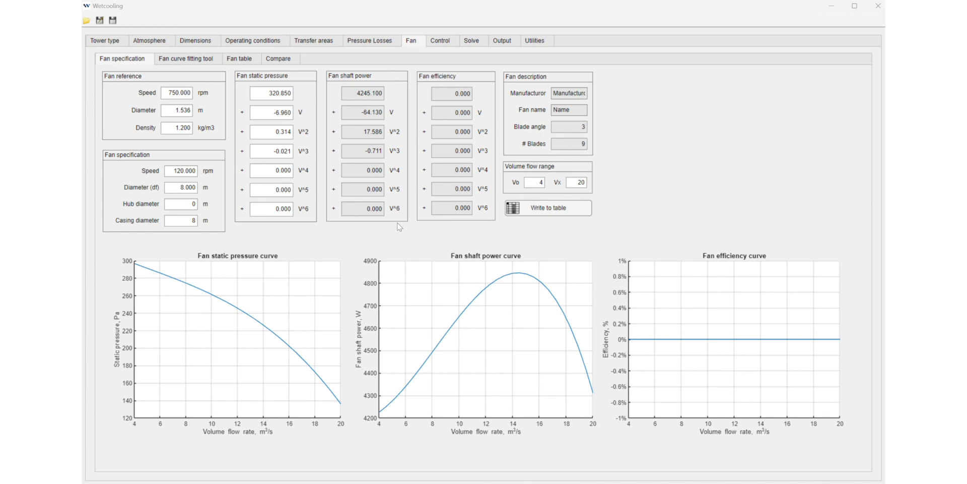
left_click(194, 61)
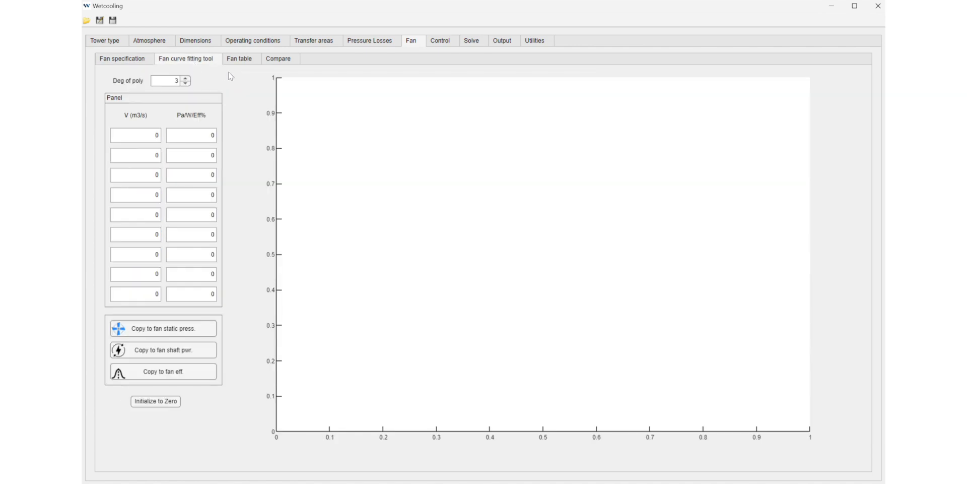
left_click(244, 62)
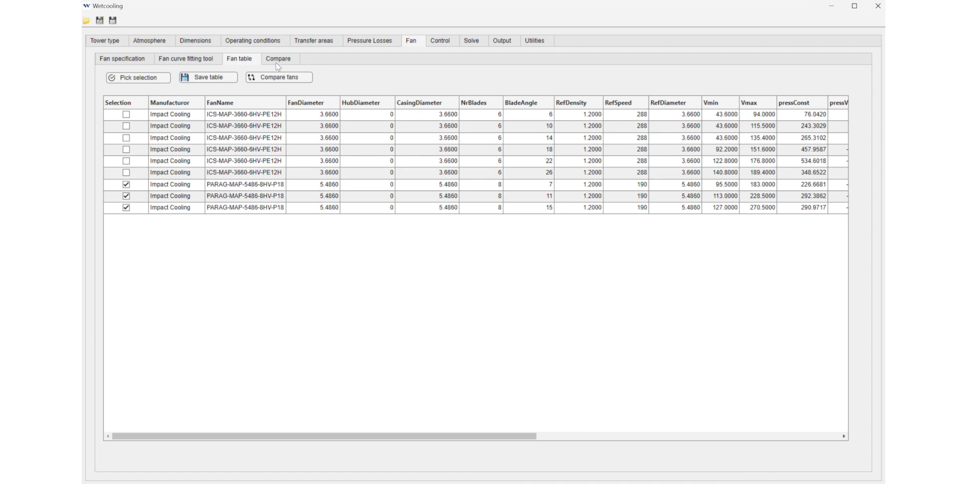
left_click(125, 63)
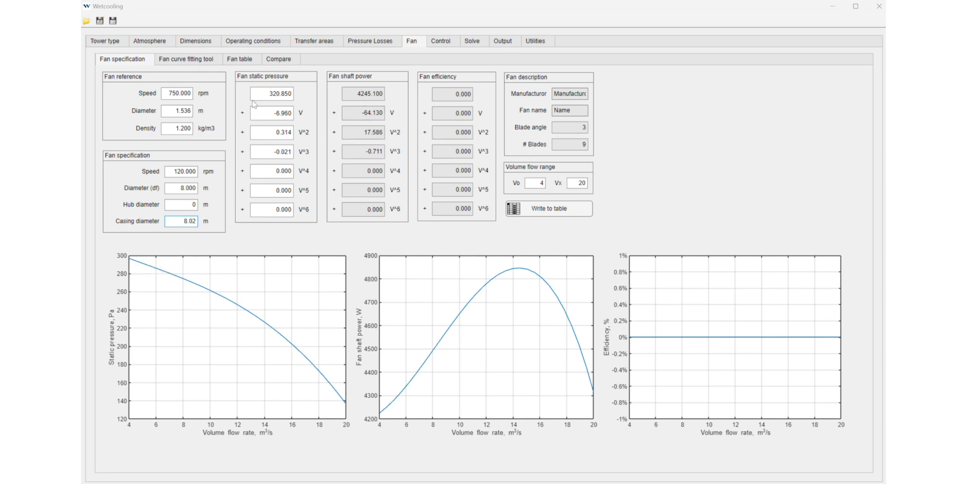
- Set the constant coefficient of the fan static pressure curve to 420.850
left_click_drag(268, 90, 277, 92)
type("4")
left_click(269, 109)
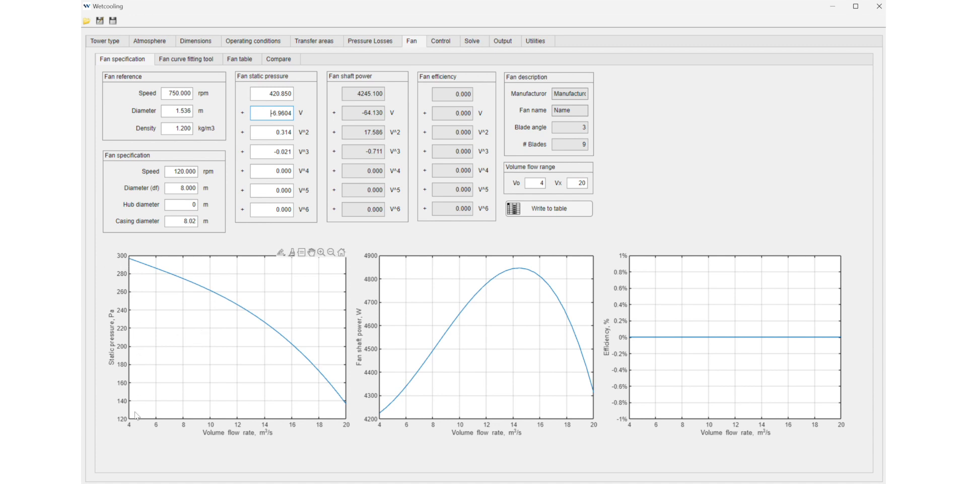
left_click(220, 222)
mouse_move(135, 260)
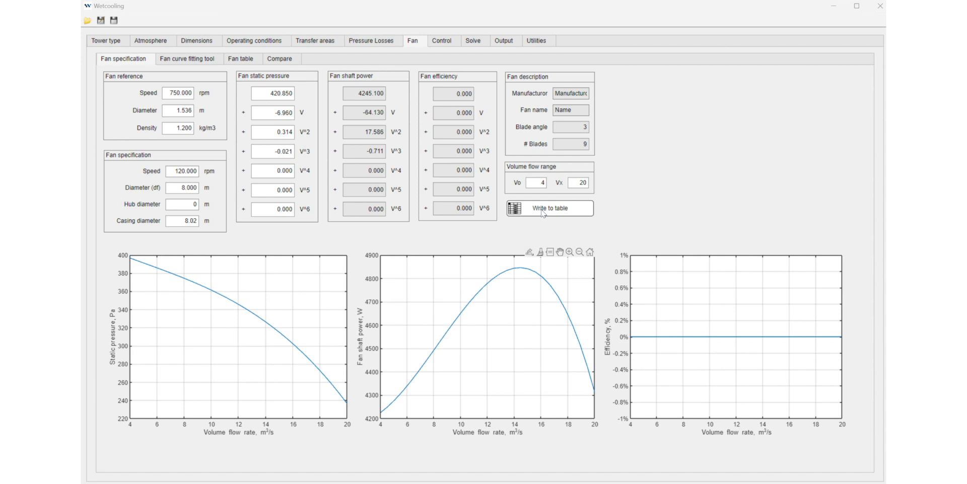
- Examine the fan table's columns and return to the fan specification
left_click(240, 59)
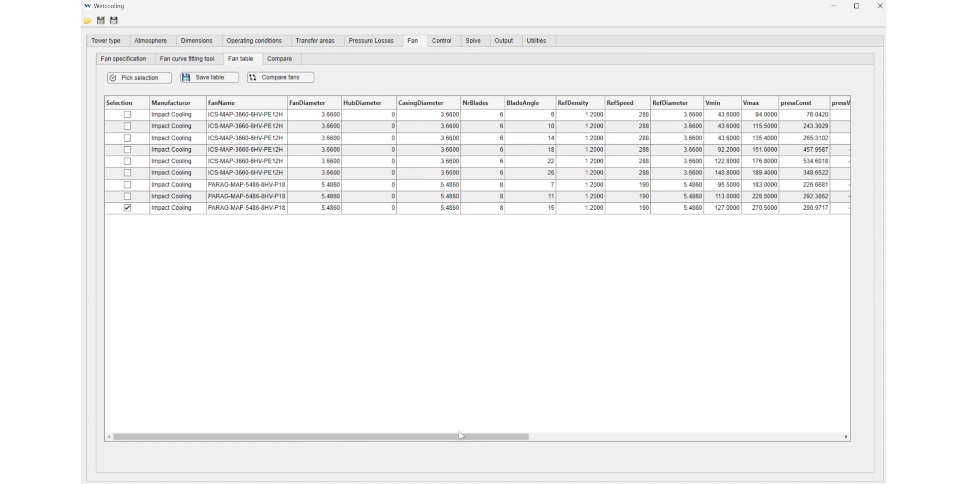
left_click_drag(482, 442, 345, 438)
left_click(124, 61)
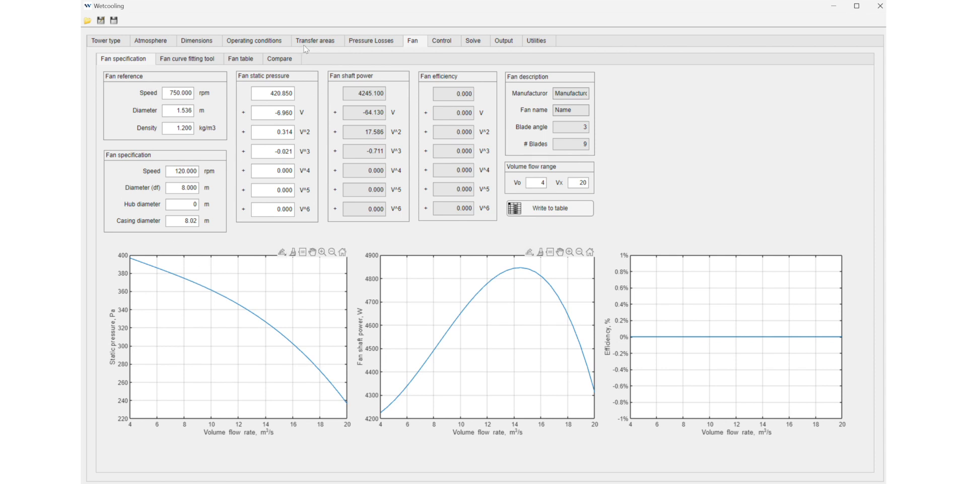
- Select all six ICS-MAP-3660-6HV-PE12H fans in the fan table and compare them
left_click(240, 59)
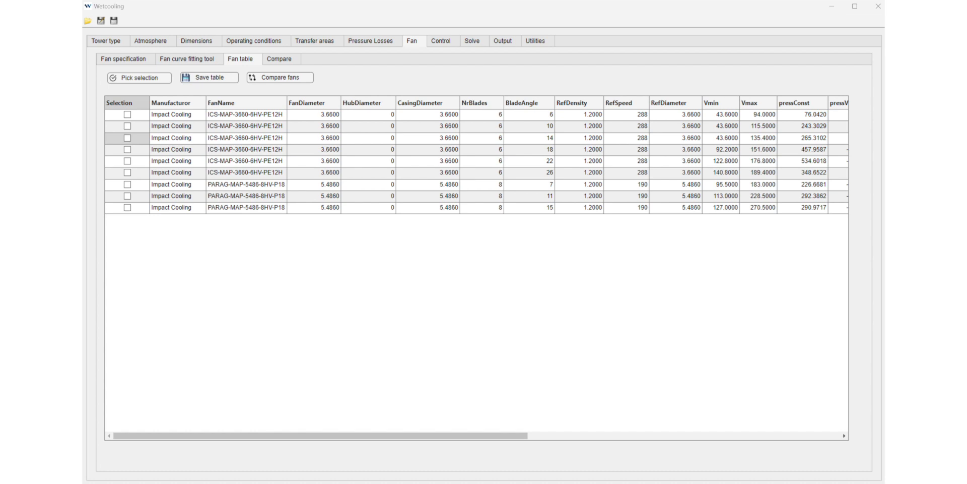
left_click(127, 115)
left_click(127, 126)
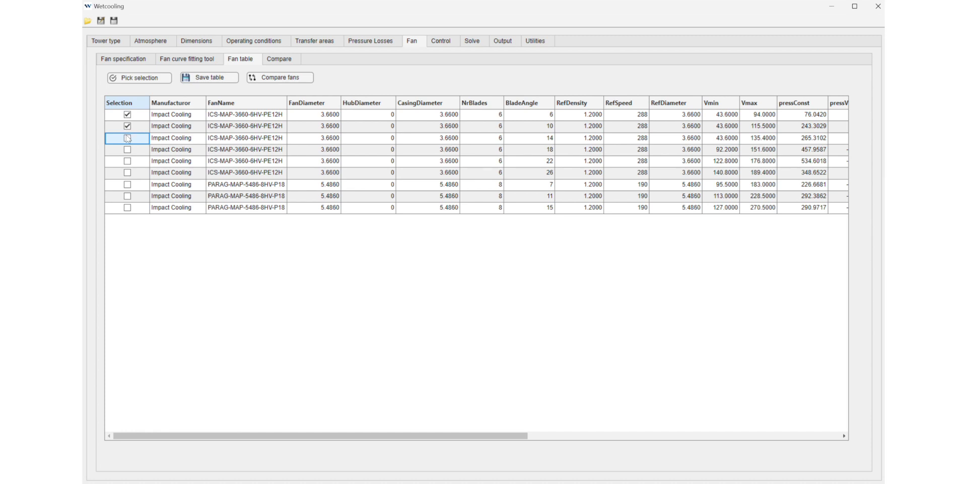
left_click(128, 137)
left_click(128, 149)
left_click(128, 161)
left_click(281, 80)
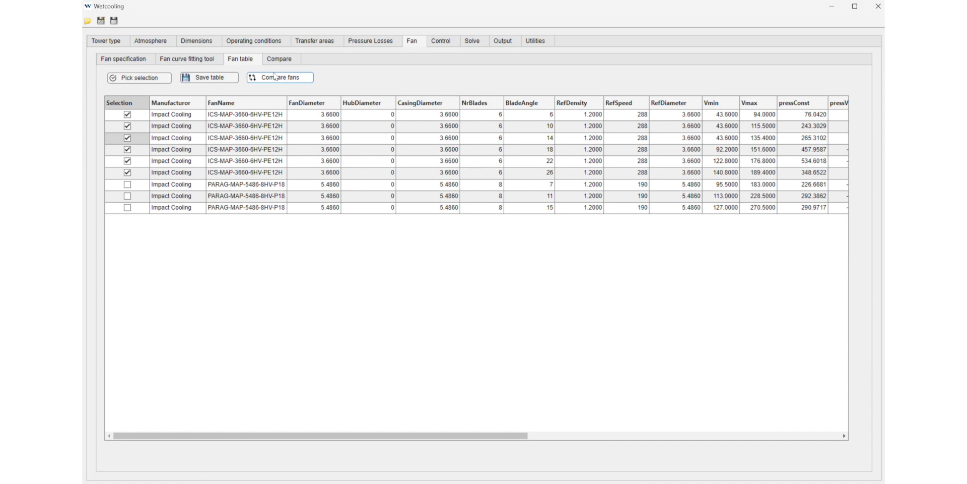
- Examine the compared fans' static pressure, shaft power and efficiency curves
left_click(271, 59)
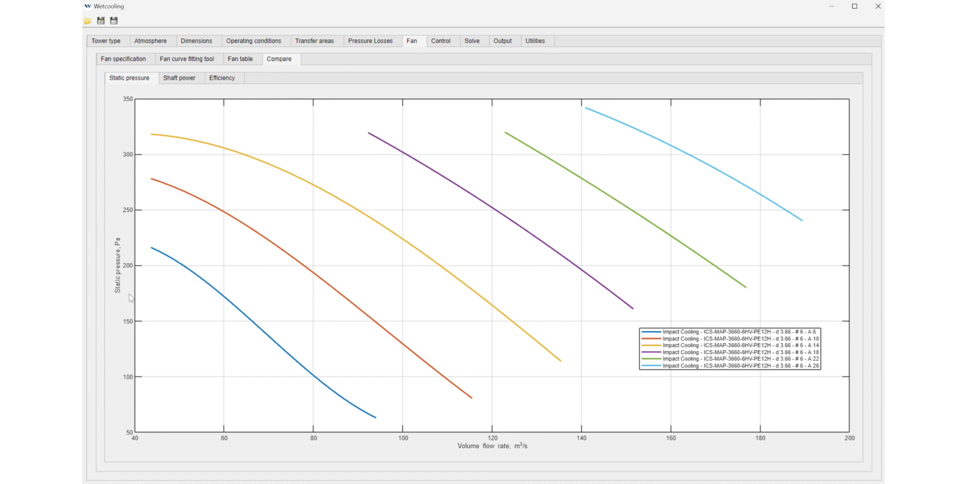
left_click(181, 79)
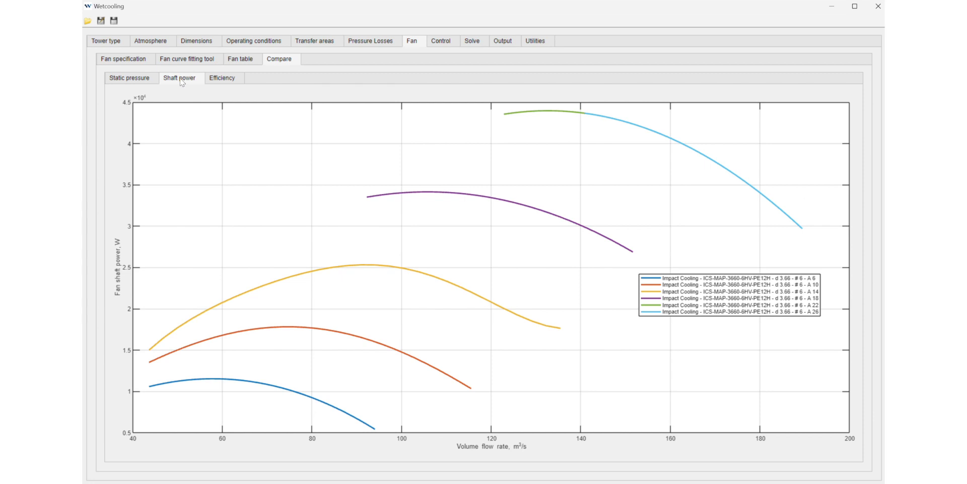
left_click(227, 78)
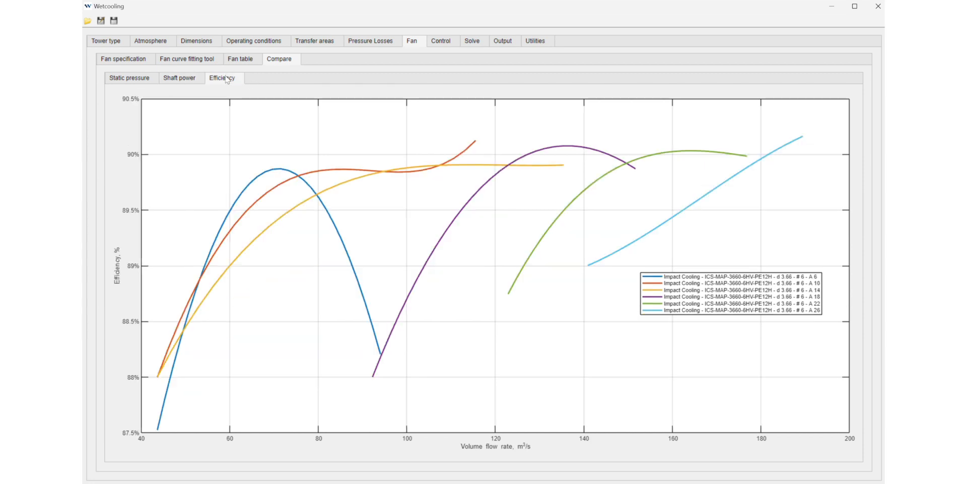
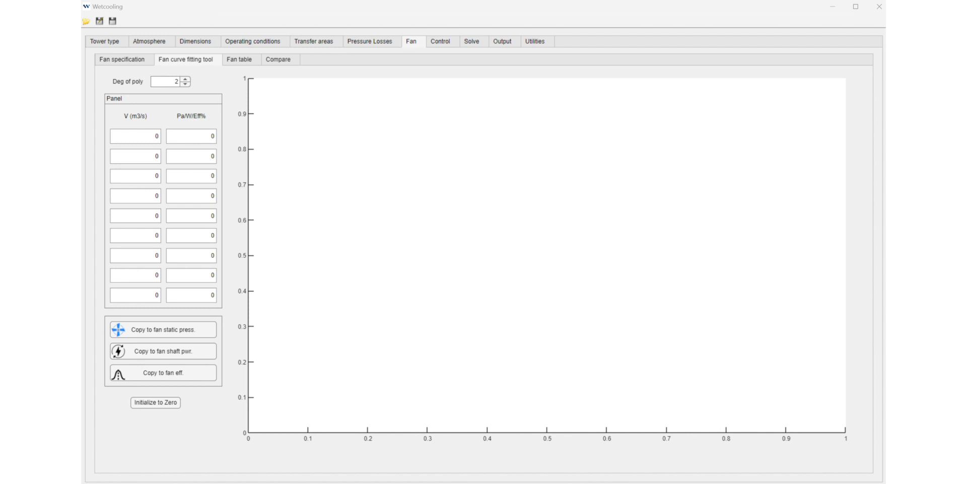
- Enter the volume flow points 100, 135, 160, 190 and 210 m3/s in the fan curve fitting tool
double_click(149, 138)
type("100")
left_click(137, 158)
type("135")
left_click(147, 178)
type("160")
left_click(136, 200)
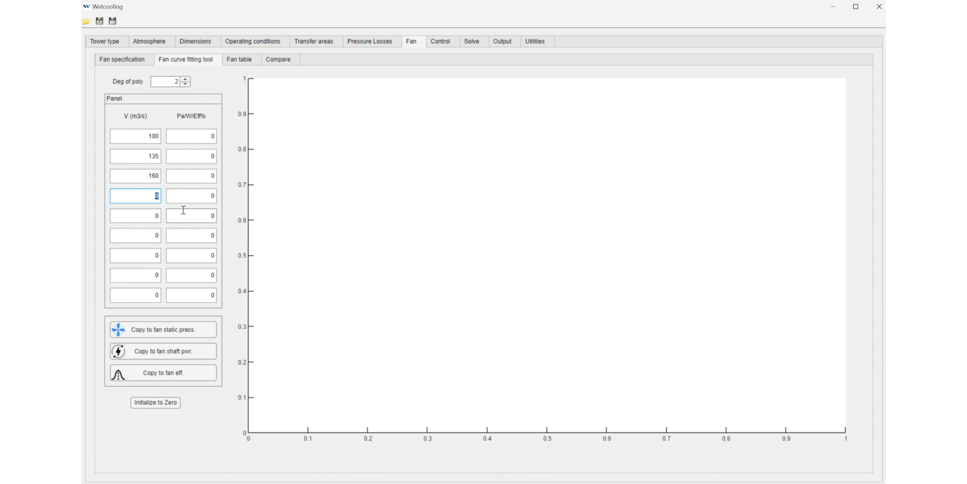
type("190")
left_click(152, 221)
type("210")
- Enter the static pressures 160, 130, 105, 65 and 40 Pa for the five volume flow points
left_click(211, 136)
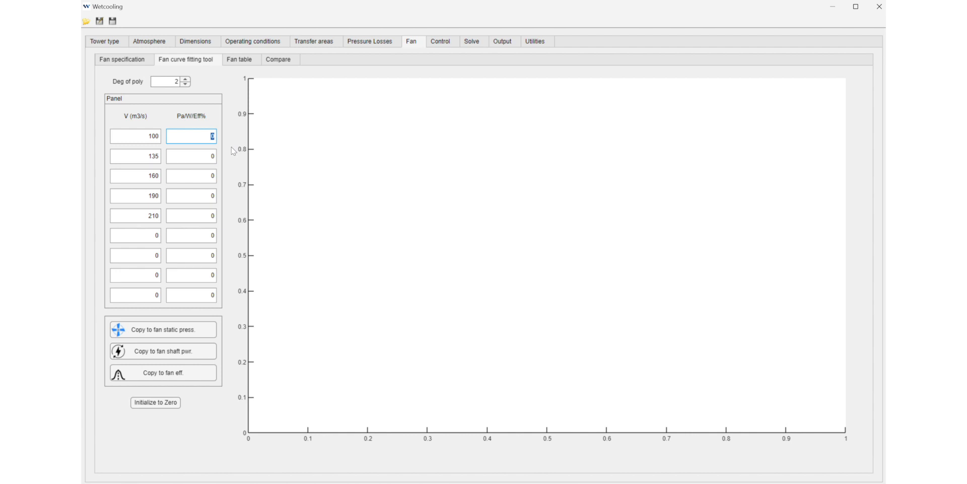
type("160")
left_click(206, 155)
type("130")
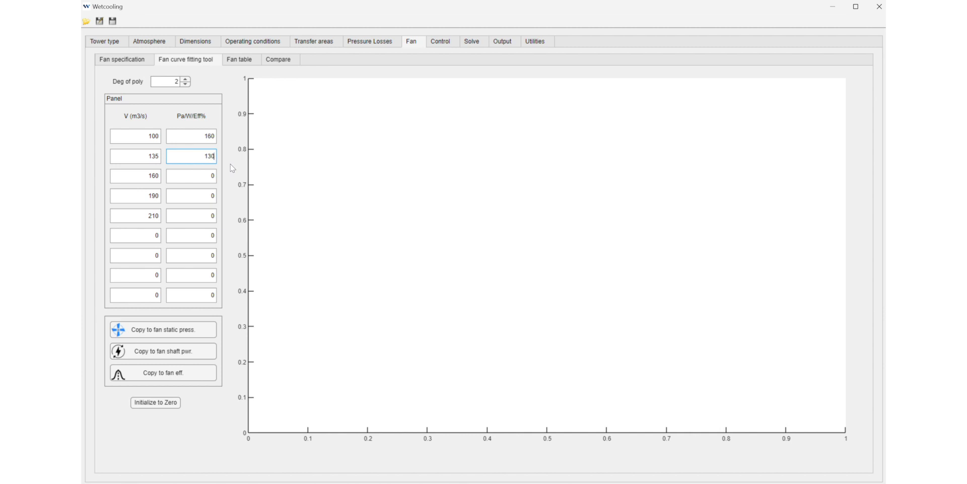
left_click(212, 177)
type("105")
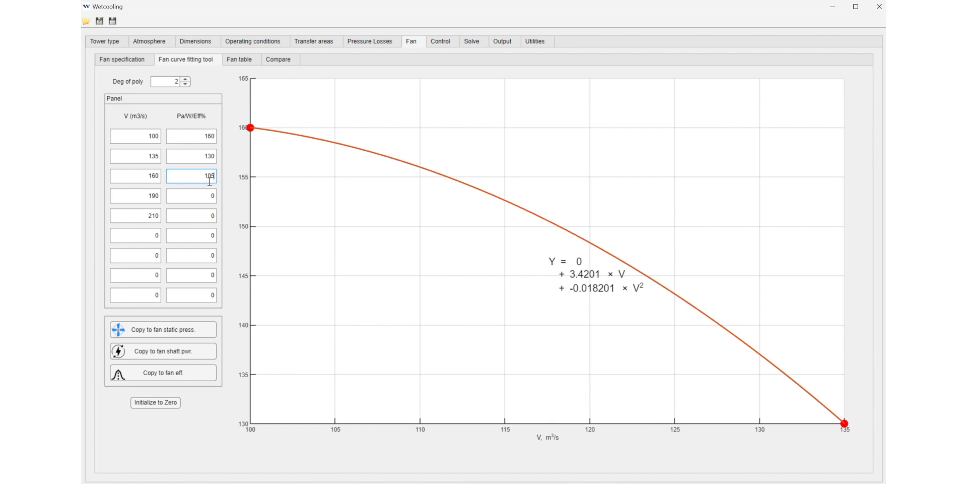
left_click(206, 196)
type("65")
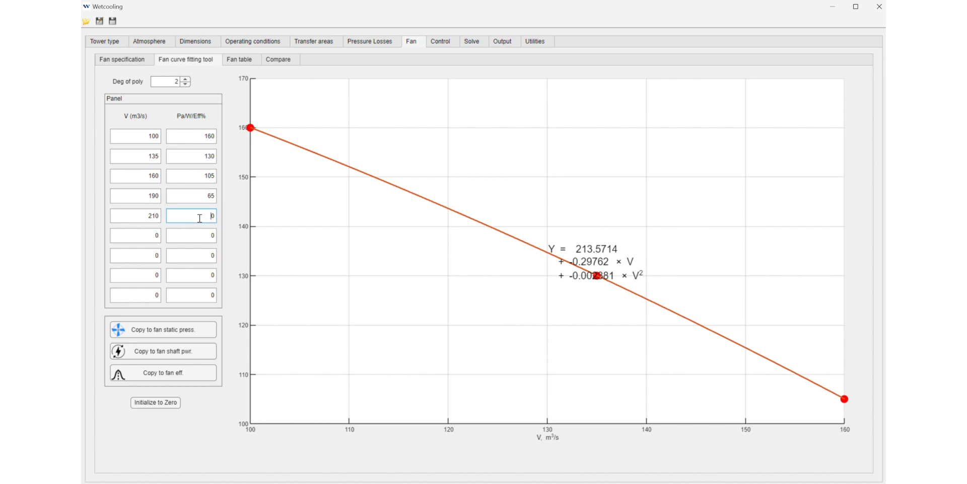
left_click_drag(200, 218, 232, 222)
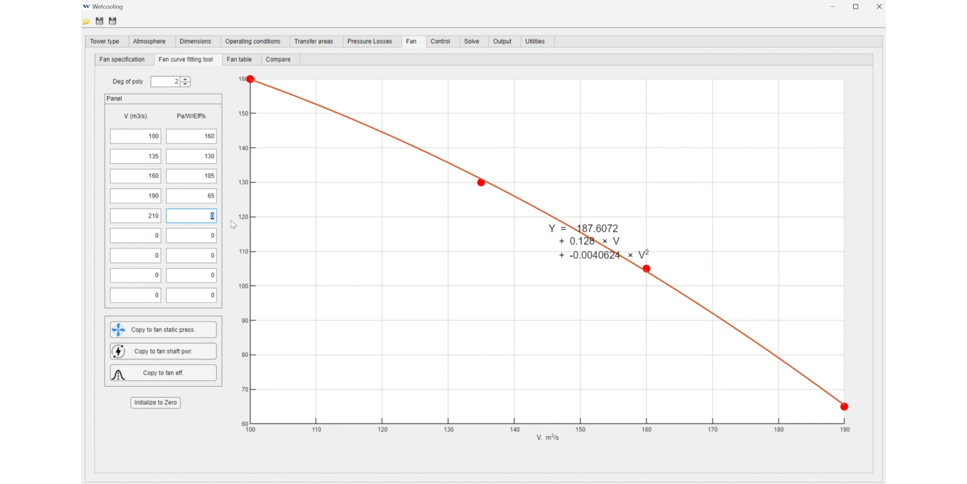
type("40")
left_click(231, 248)
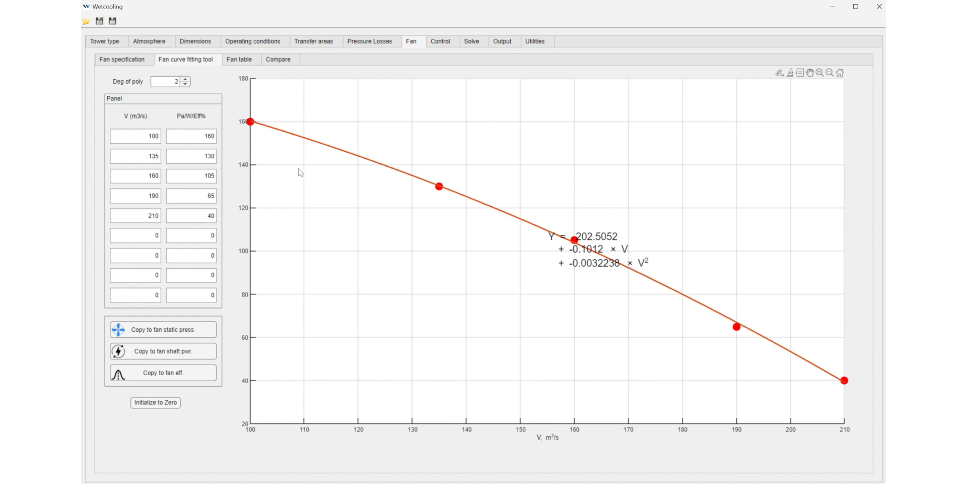
- Set the pressure fit's polynomial degree to 3 and check the current fan specification
left_click(185, 79)
left_click(185, 79)
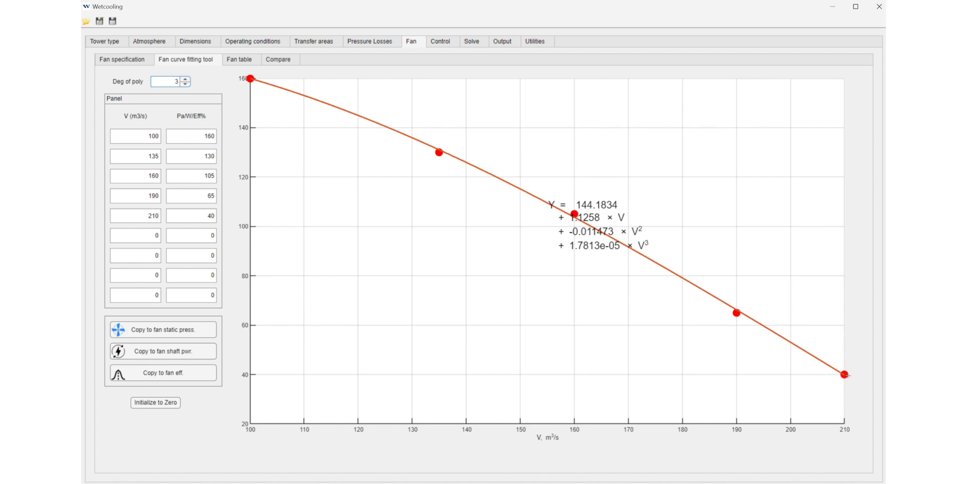
left_click(128, 63)
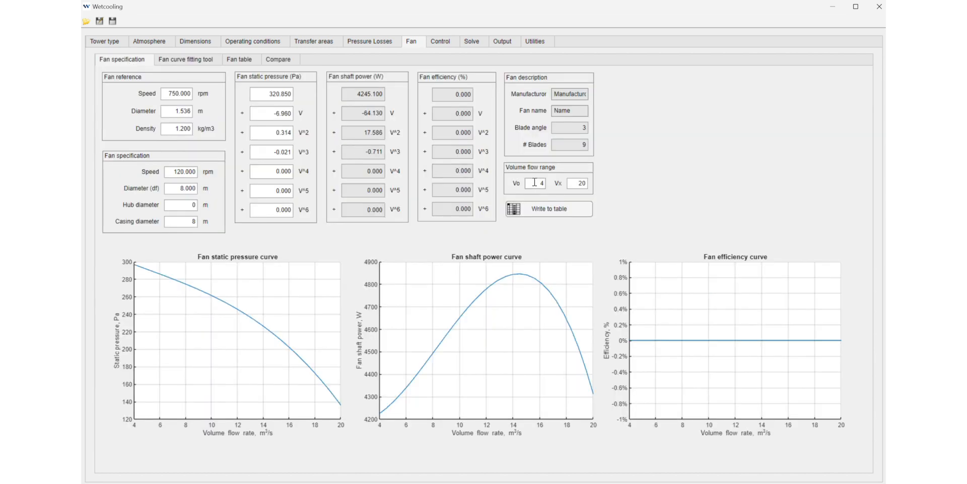
left_click(199, 60)
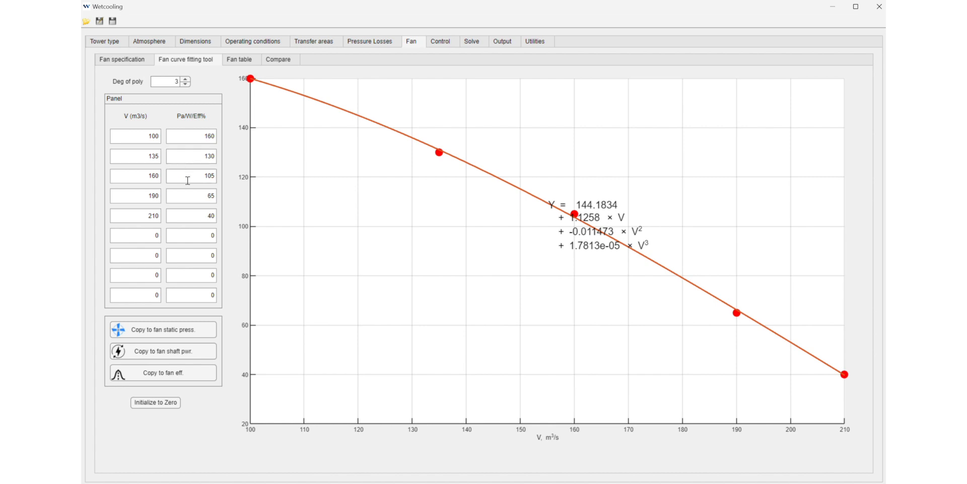
- Copy the fitted curve to the fan static pressure and check its coefficients in the fan specification
left_click(152, 333)
left_click(125, 61)
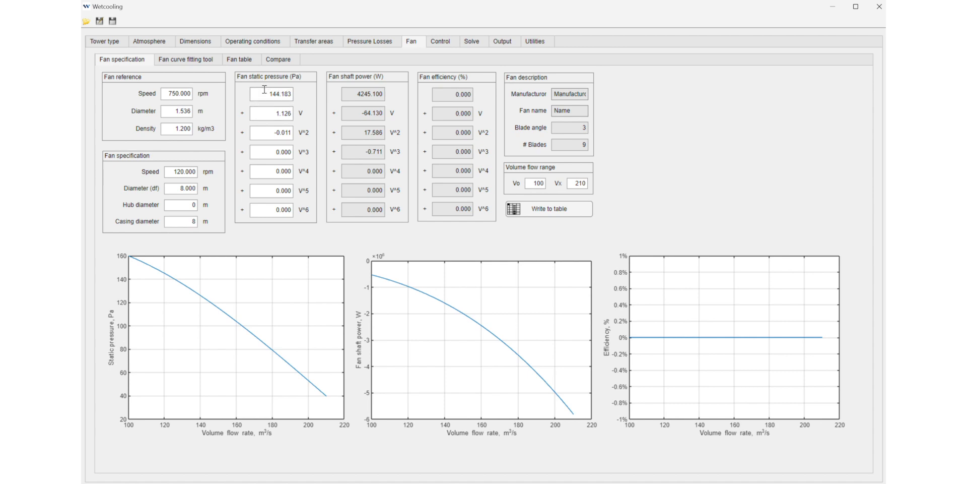
left_click_drag(264, 93, 278, 167)
left_click(270, 113)
left_click(272, 131)
left_click(272, 151)
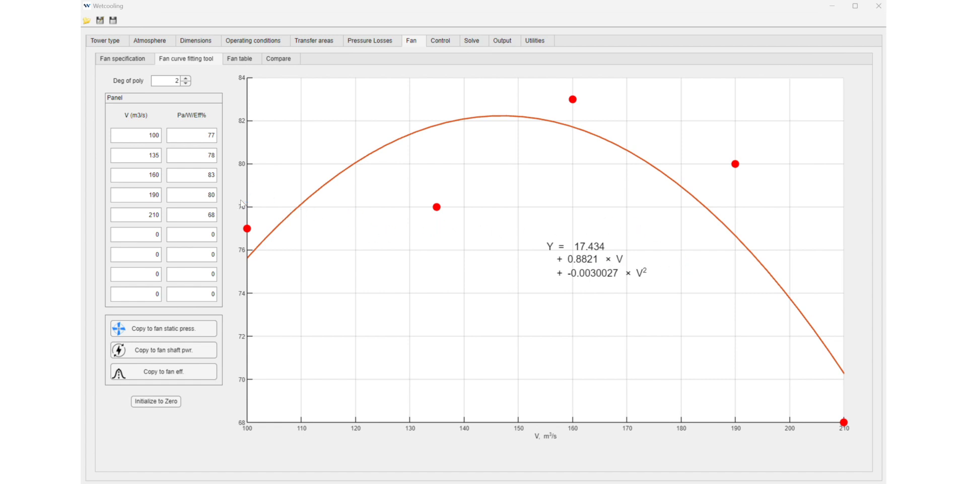
- Raise the efficiency fit's polynomial degree to 5 and examine how the curve meets the points
left_click(185, 79)
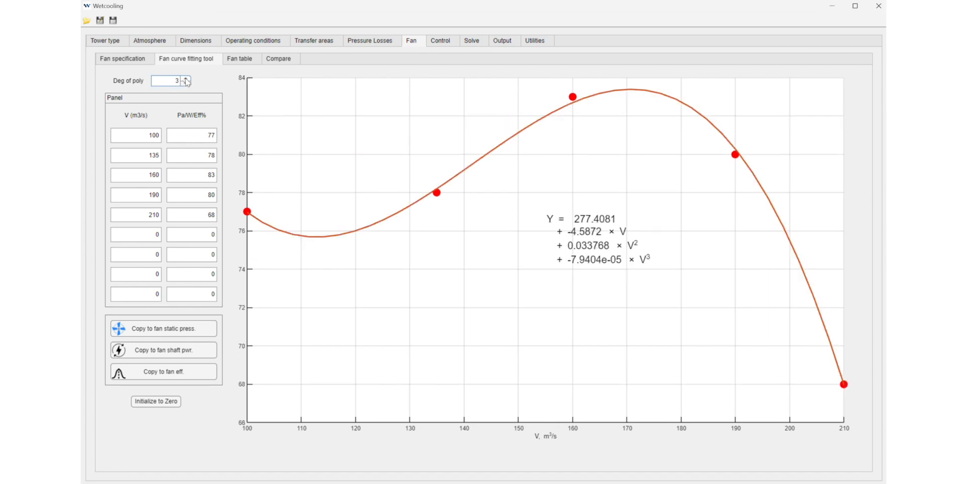
left_click(185, 79)
left_click(185, 78)
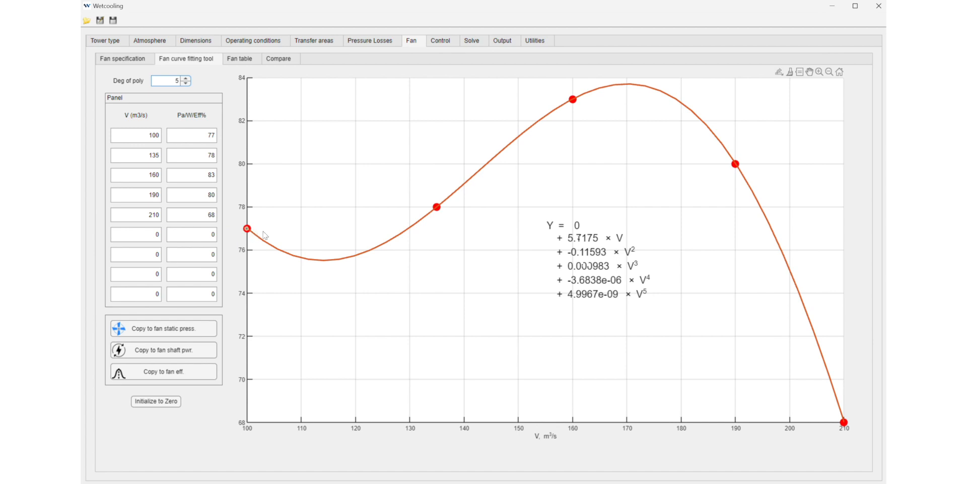
mouse_move(446, 207)
- Add an efficiency point of 77.5% at 115 m3/s and set the polynomial degree to 4
left_click(143, 236)
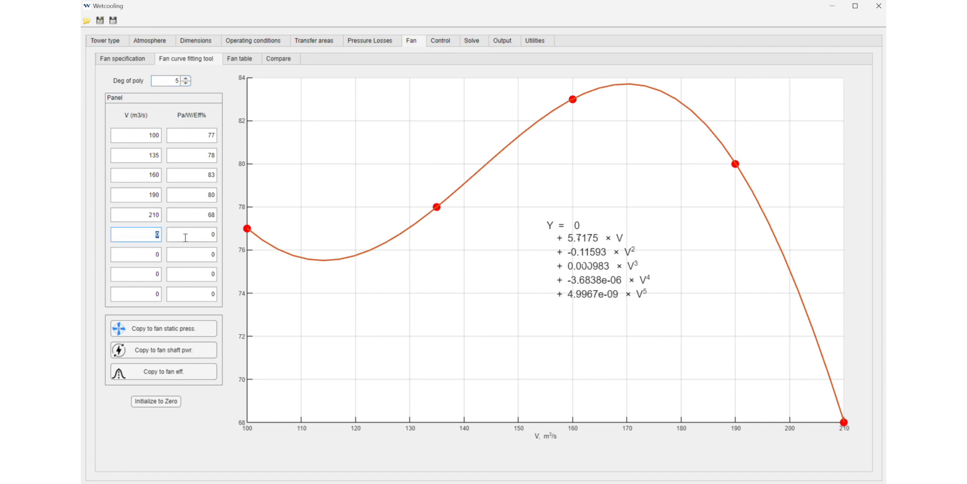
type("115")
left_click(203, 236)
type("77.5")
left_click(210, 423)
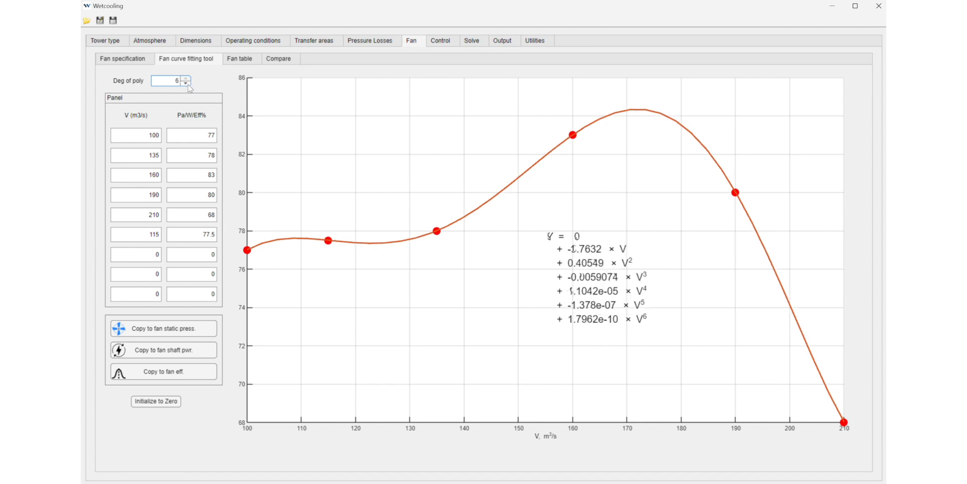
left_click(188, 84)
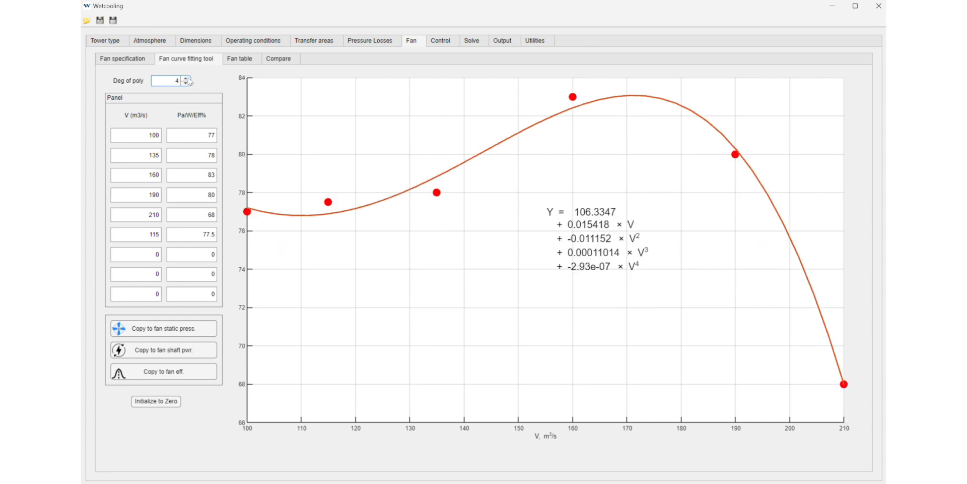
- Raise the efficiency fit's polynomial degree to 6, copy it to the fan efficiency, and check the curve in the fan specification
left_click(187, 78)
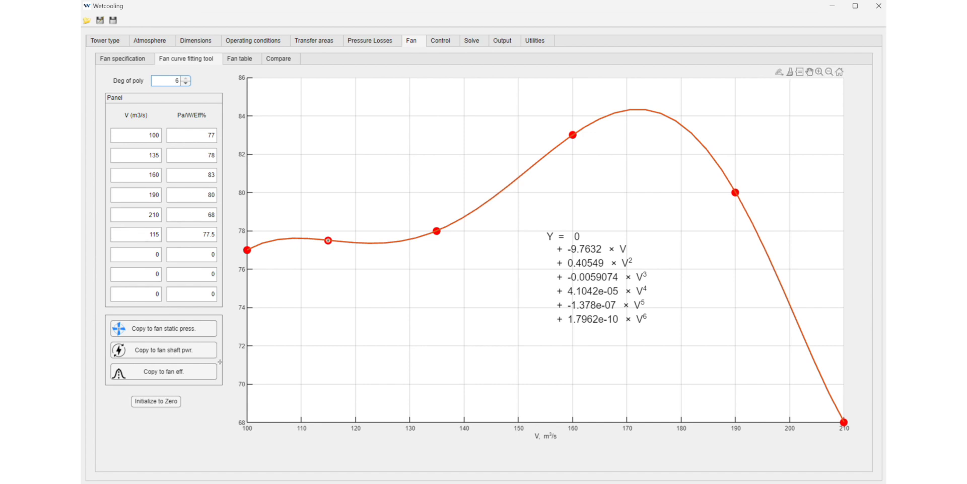
left_click(185, 373)
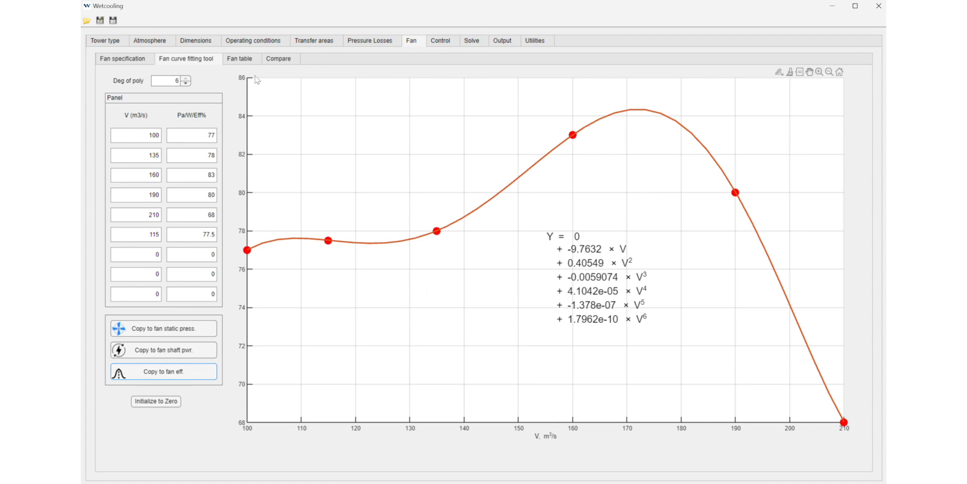
left_click(135, 60)
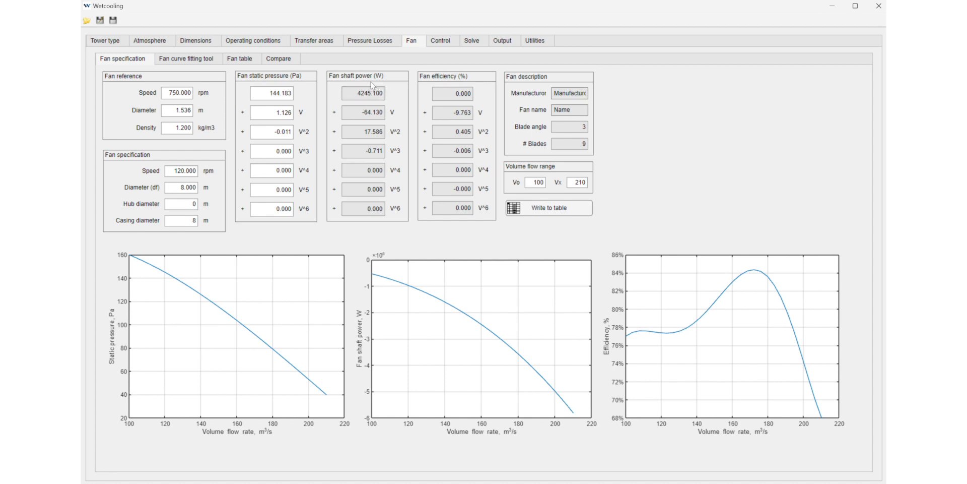
- Reset all the data points in the fan curve fitting tool to zero
left_click(169, 60)
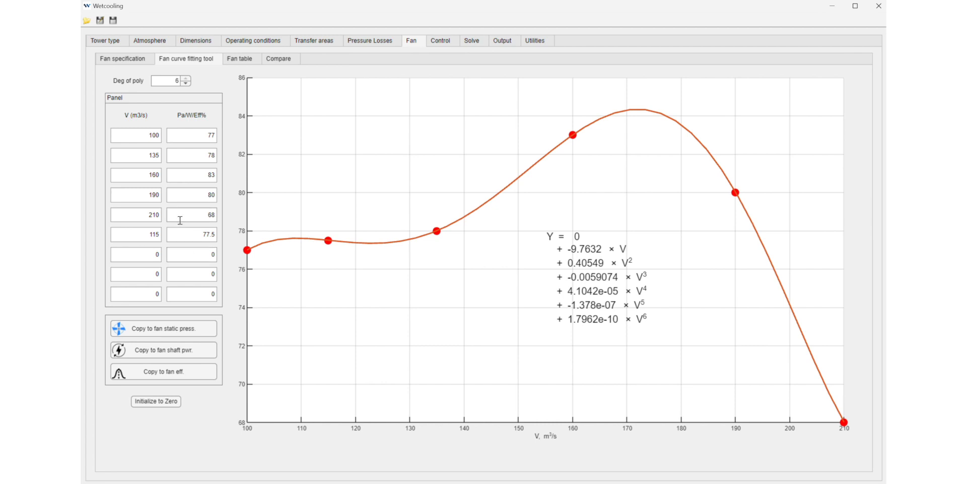
left_click(149, 403)
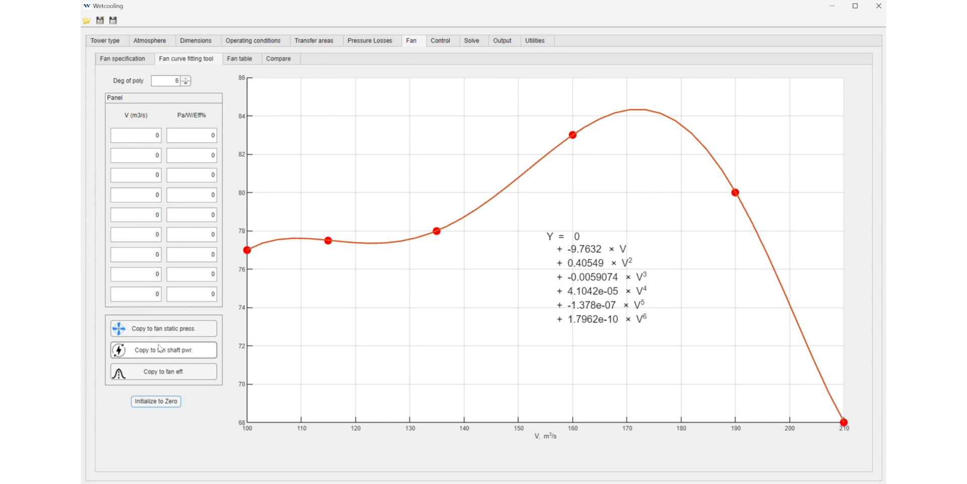
- Review the reference diameter in the fan specification and view the stored fans in the fan table
left_click(150, 60)
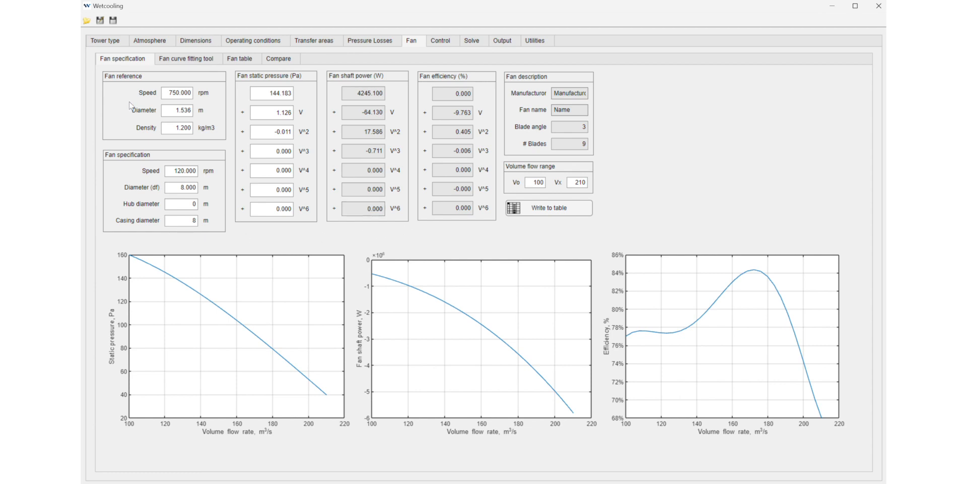
double_click(171, 110)
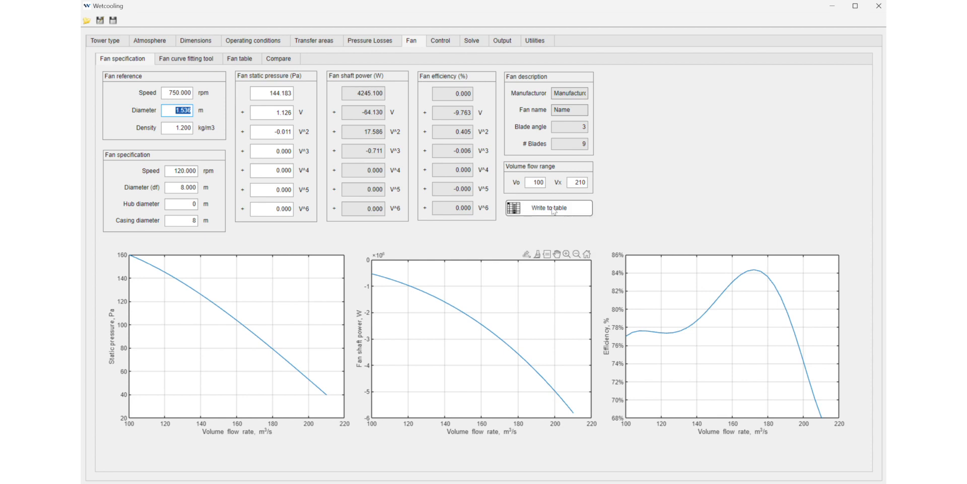
left_click(243, 60)
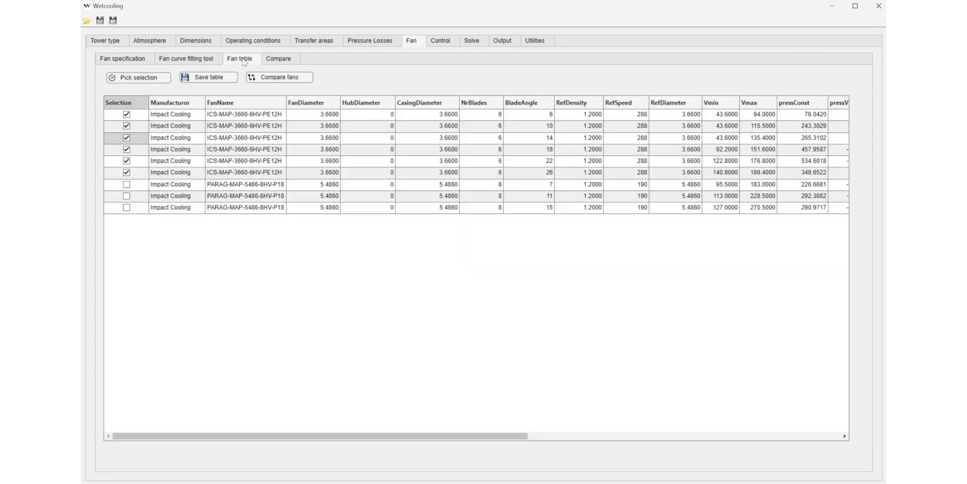